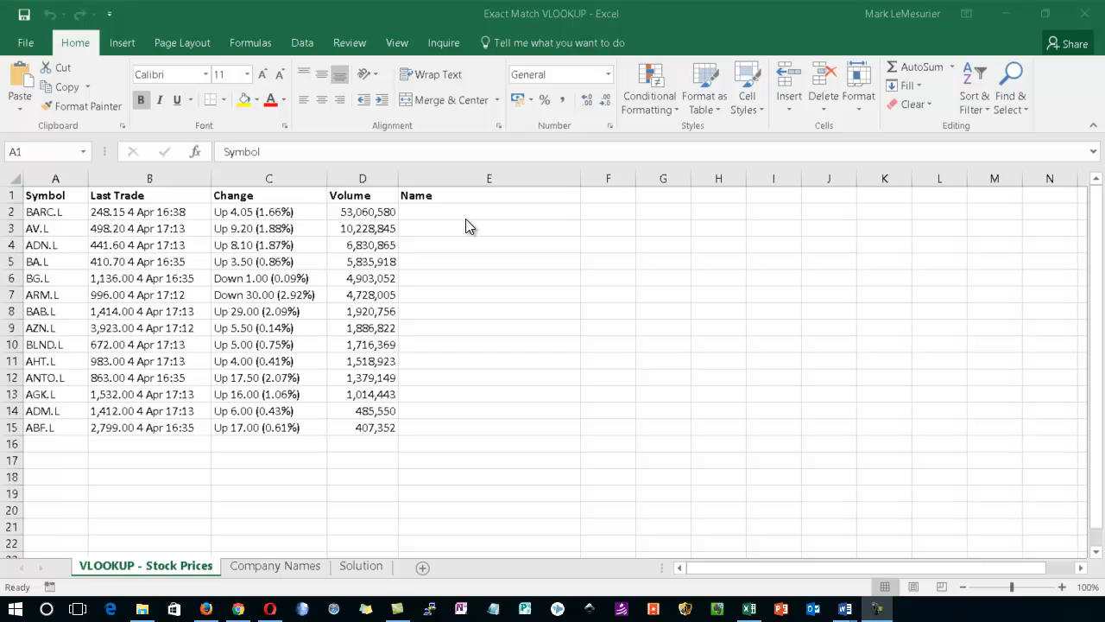
Check the Company Names sheet and open a second window of the workbook on the VLOOKUP - Stock Prices sheet.
left_click(276, 567)
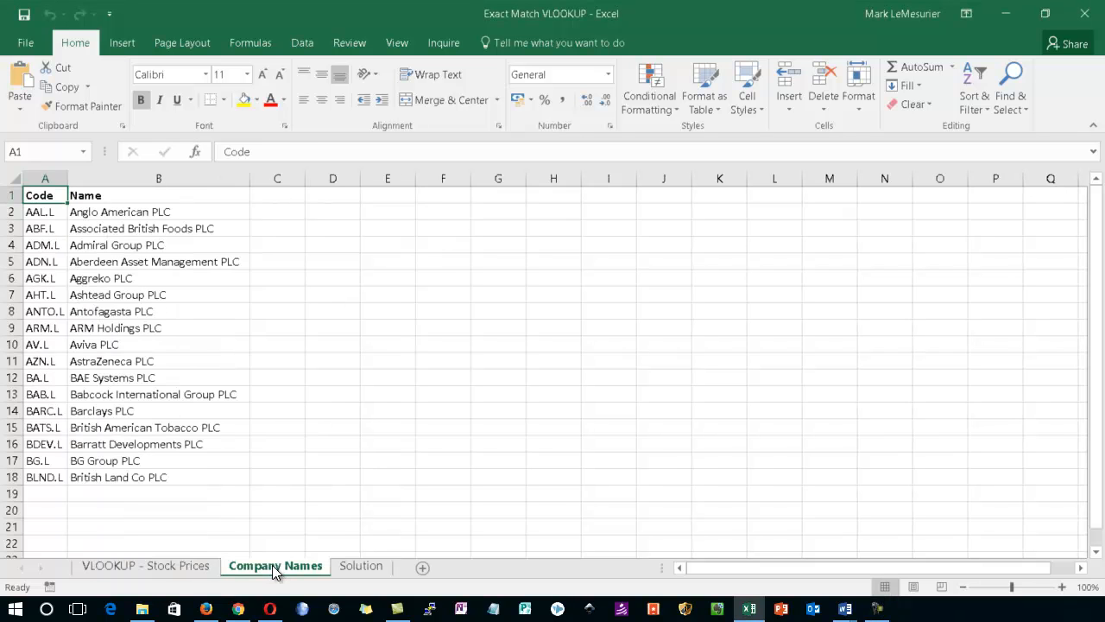
left_click(140, 568)
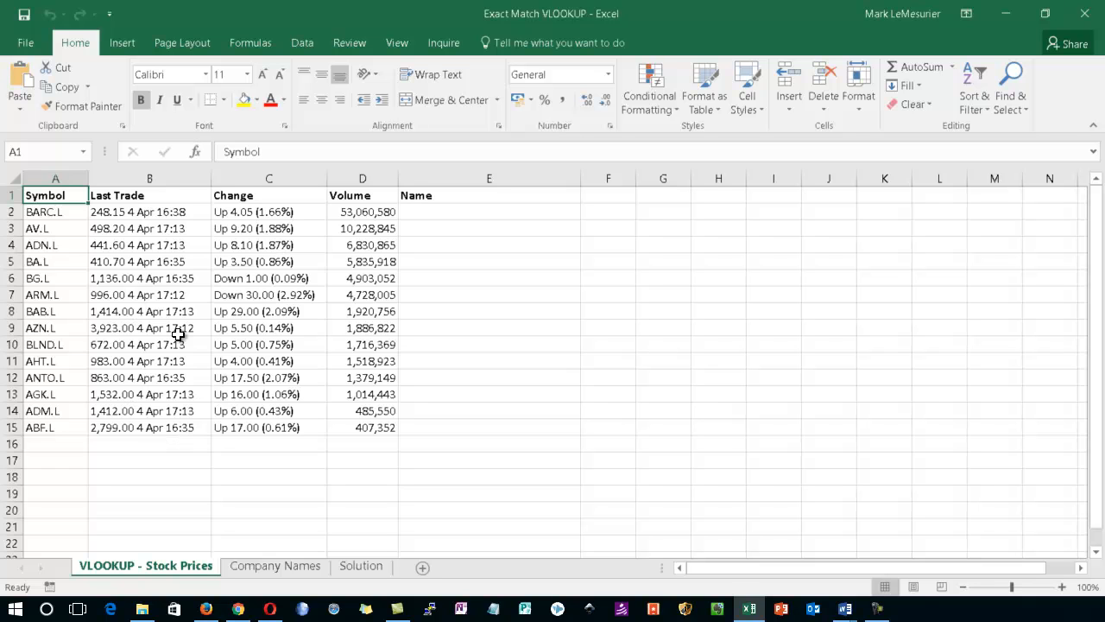
left_click(403, 43)
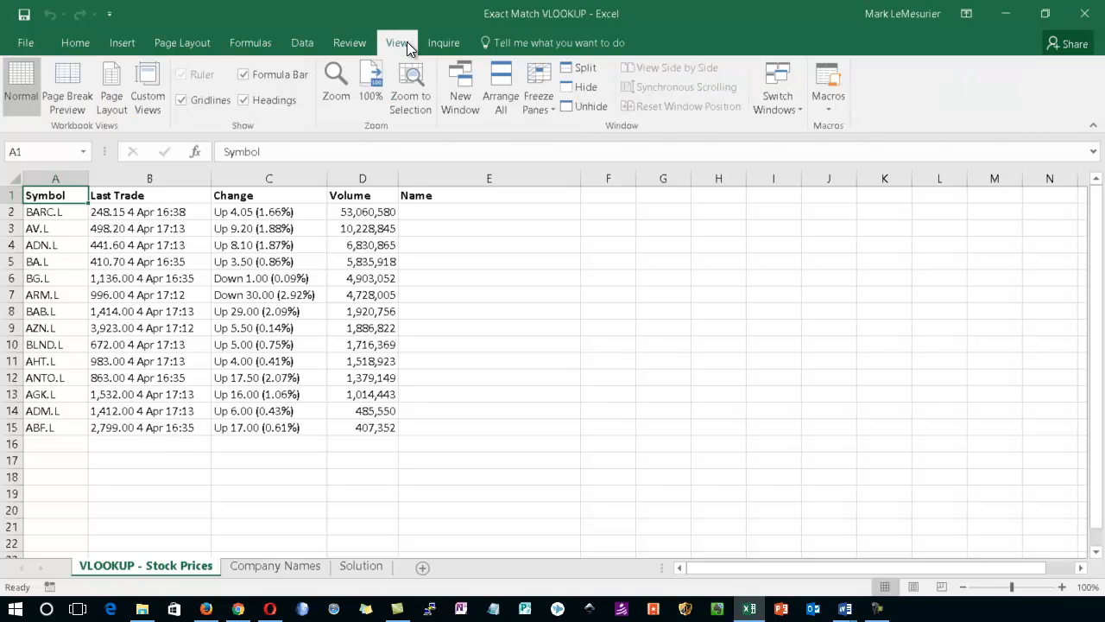
left_click(464, 92)
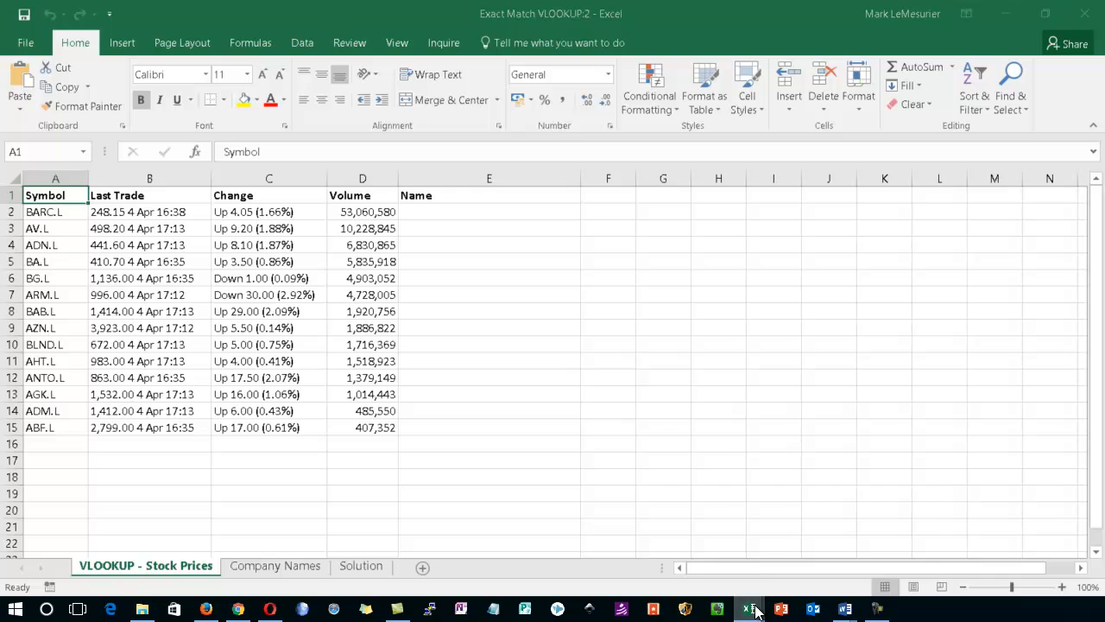
mouse_move(754, 611)
left_click(825, 551)
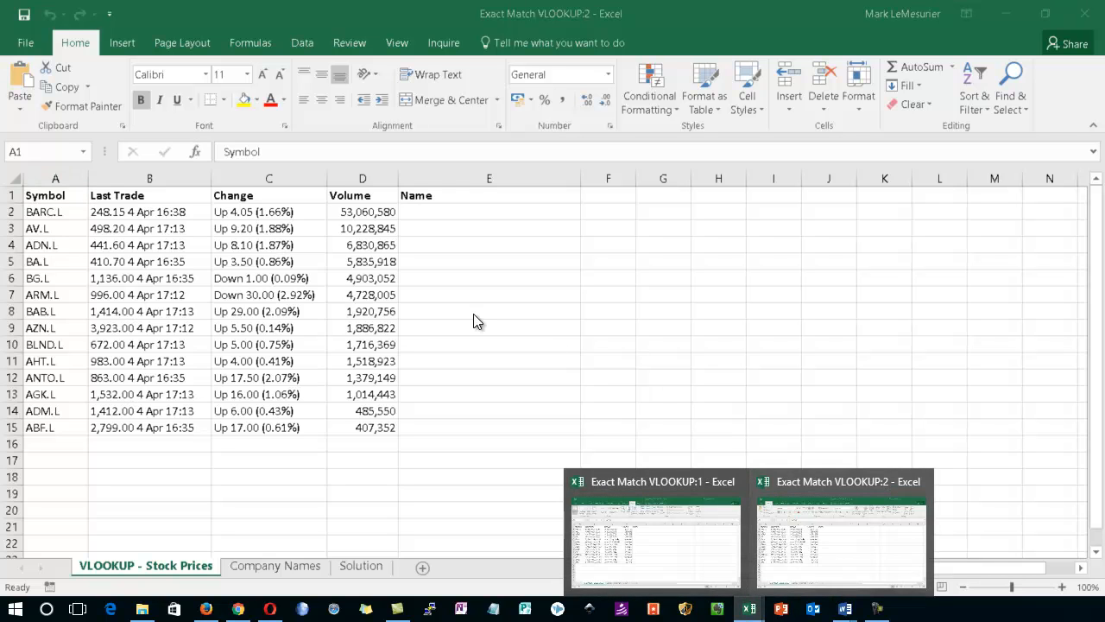
Arrange the two workbook windows side by side with the Vertical arrangement.
left_click(397, 44)
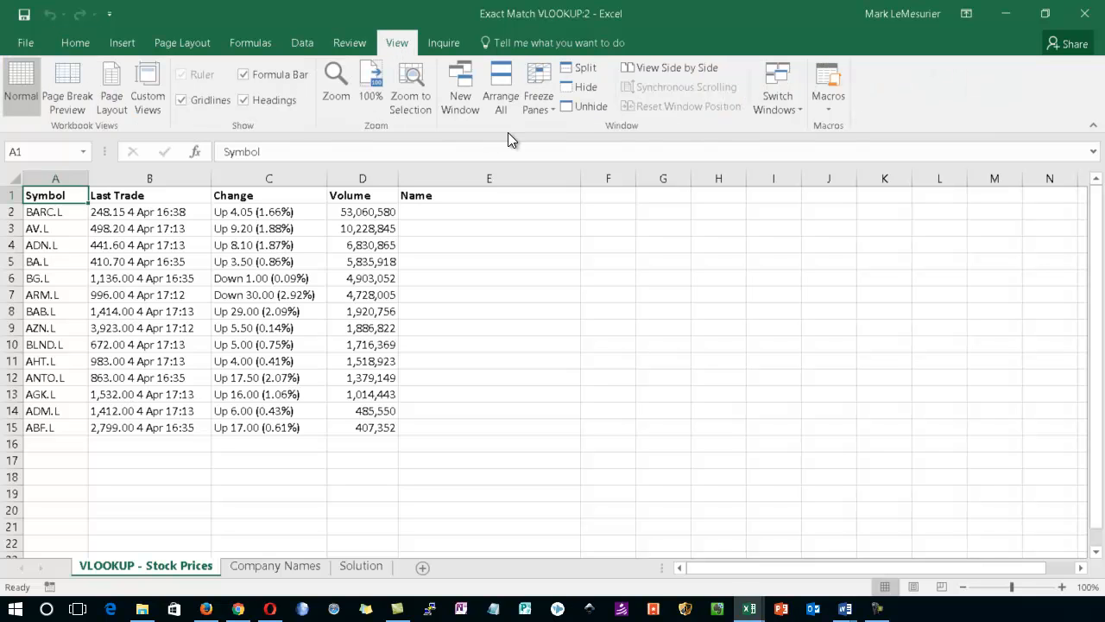
left_click(501, 79)
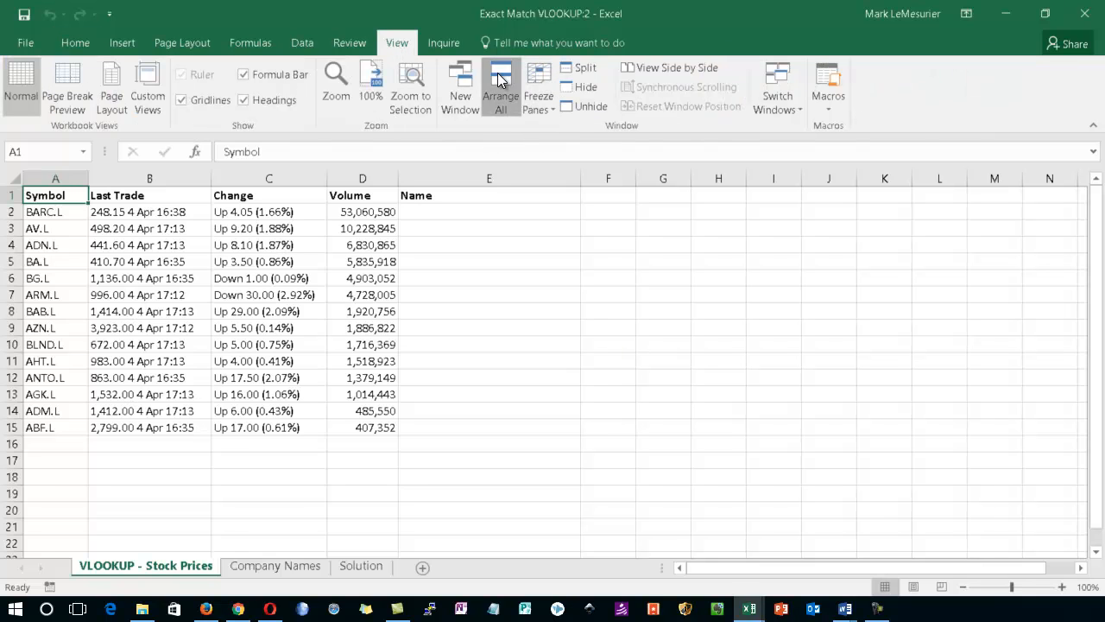
left_click(473, 296)
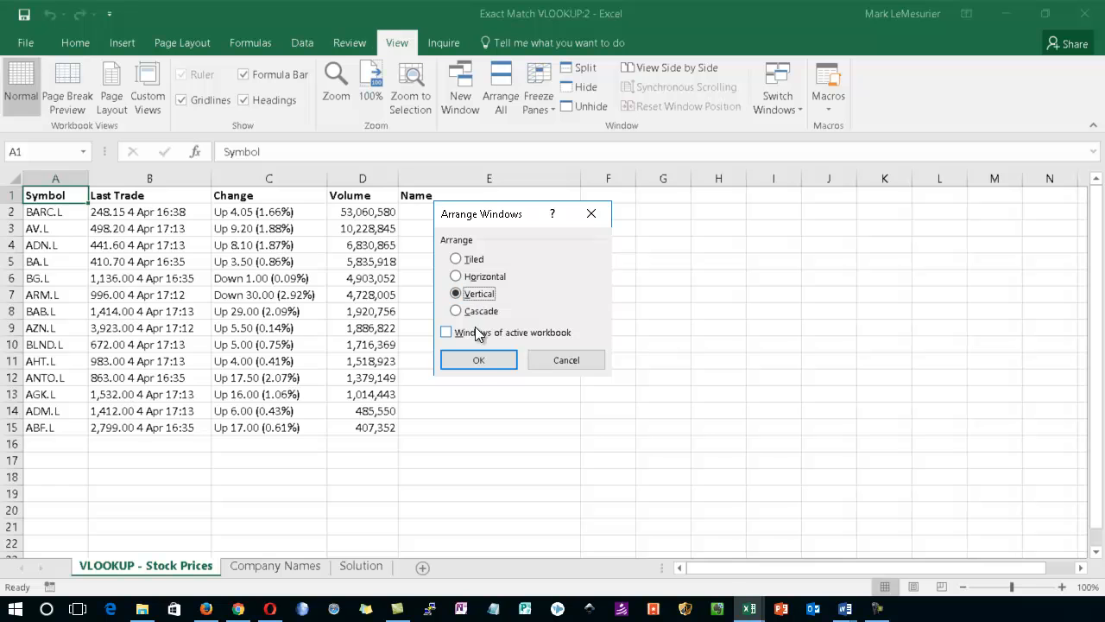
left_click(480, 361)
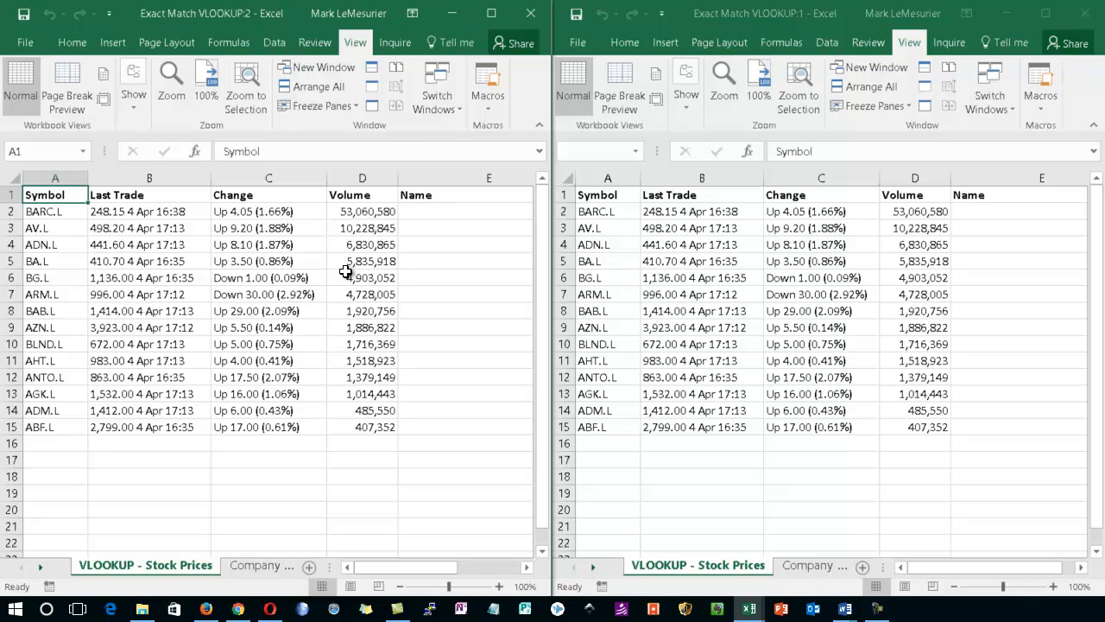
Show the Company Names sheet in window Exact Match VLOOKUP:1 and widen the Stock Prices window to about three quarters of the screen.
left_click(722, 383)
left_click(722, 382)
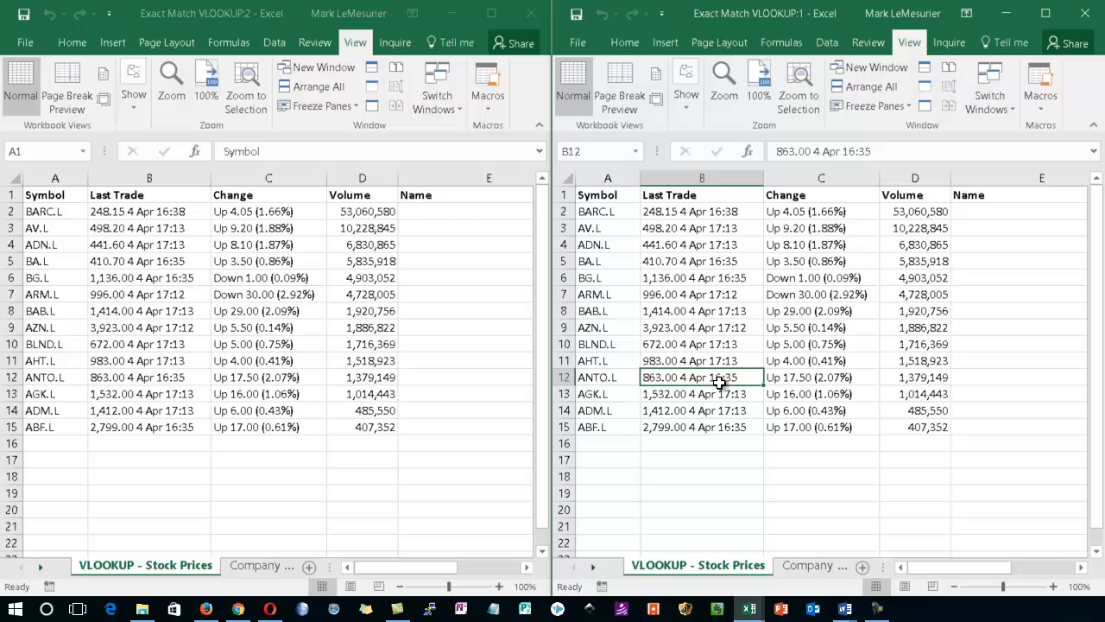
left_click(808, 565)
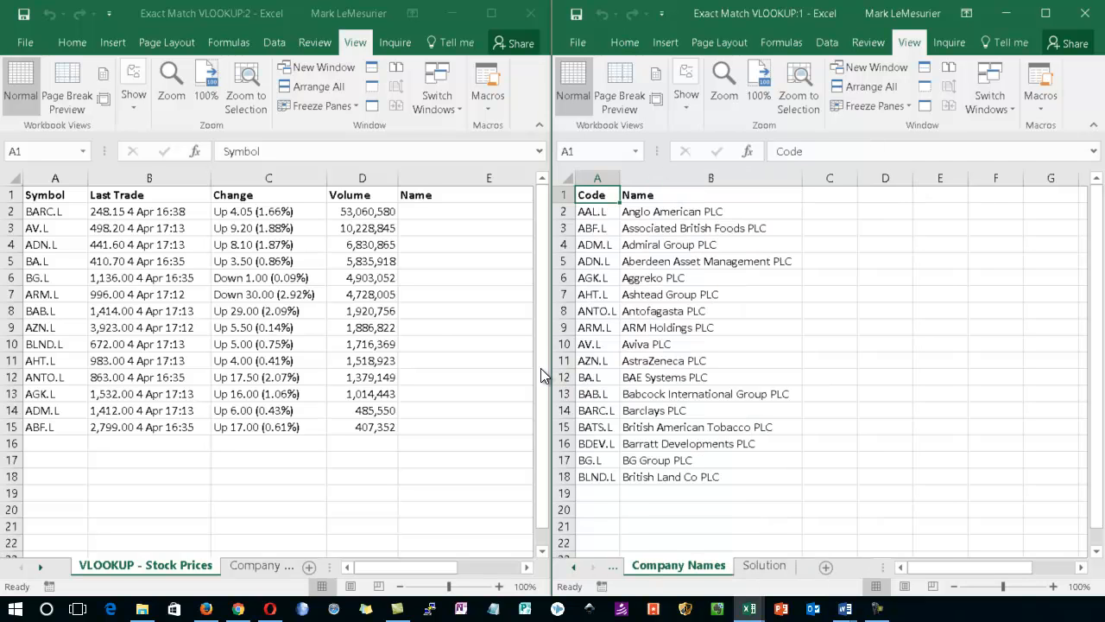
left_click_drag(553, 370, 827, 370)
left_click_drag(551, 365, 823, 357)
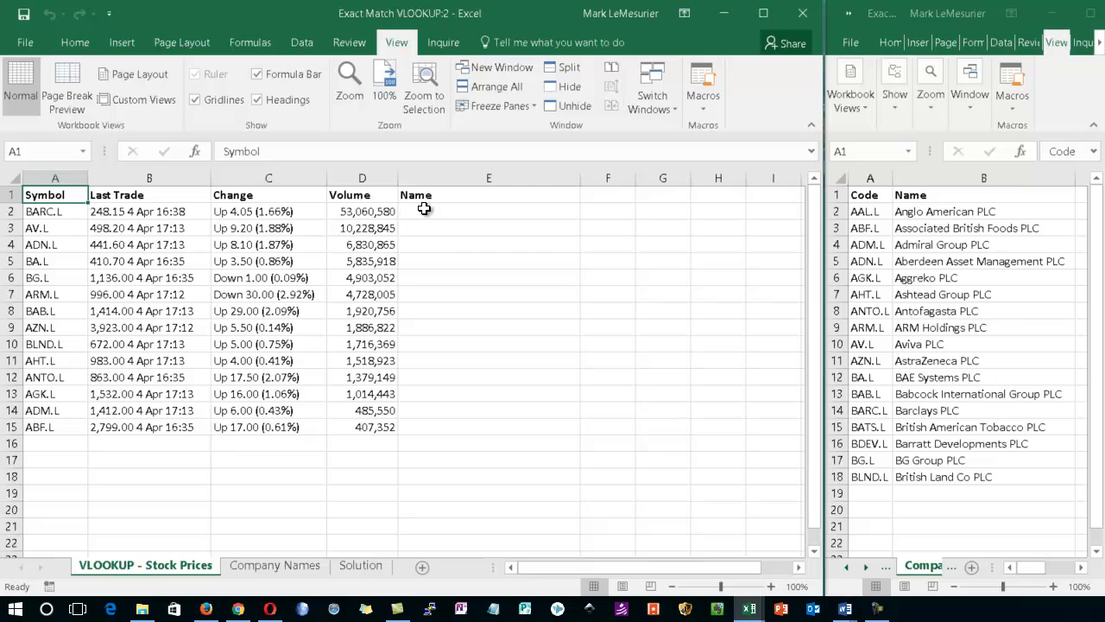
Start a VLOOKUP formula in cell E2 of the Stock Prices sheet with symbol cell A2 as the lookup value.
left_click(424, 210)
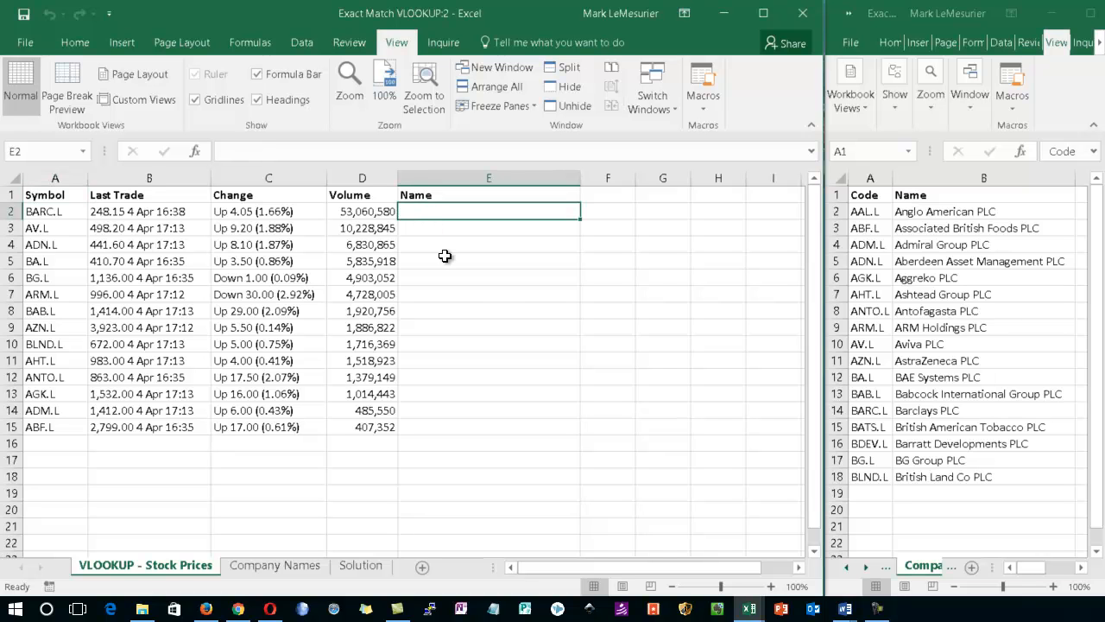
type("=vl")
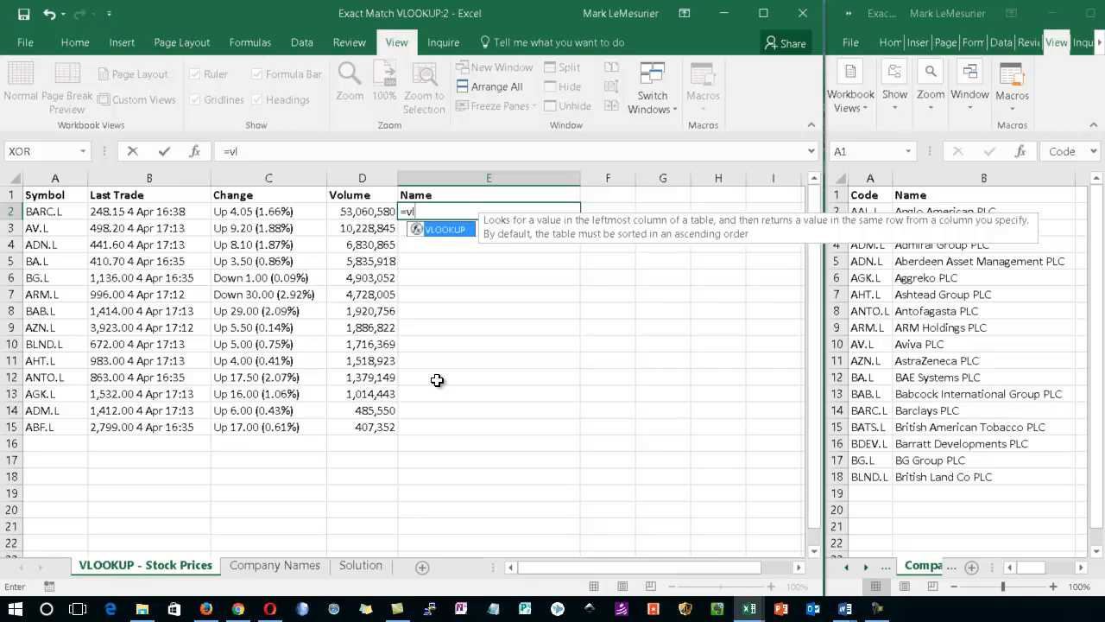
key("Tab")
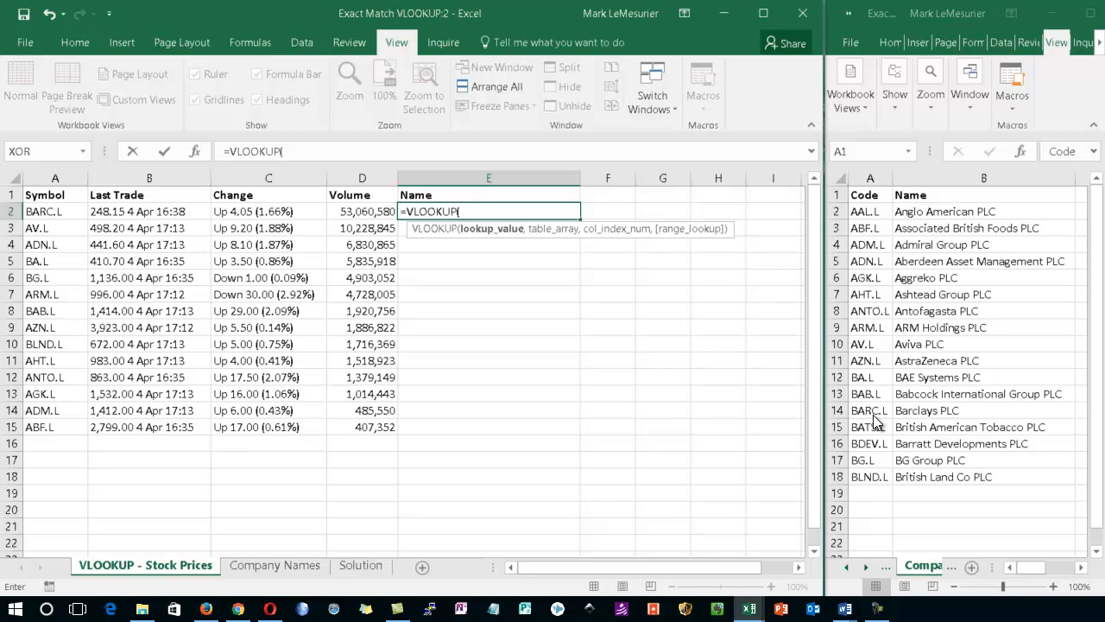
left_click(39, 211)
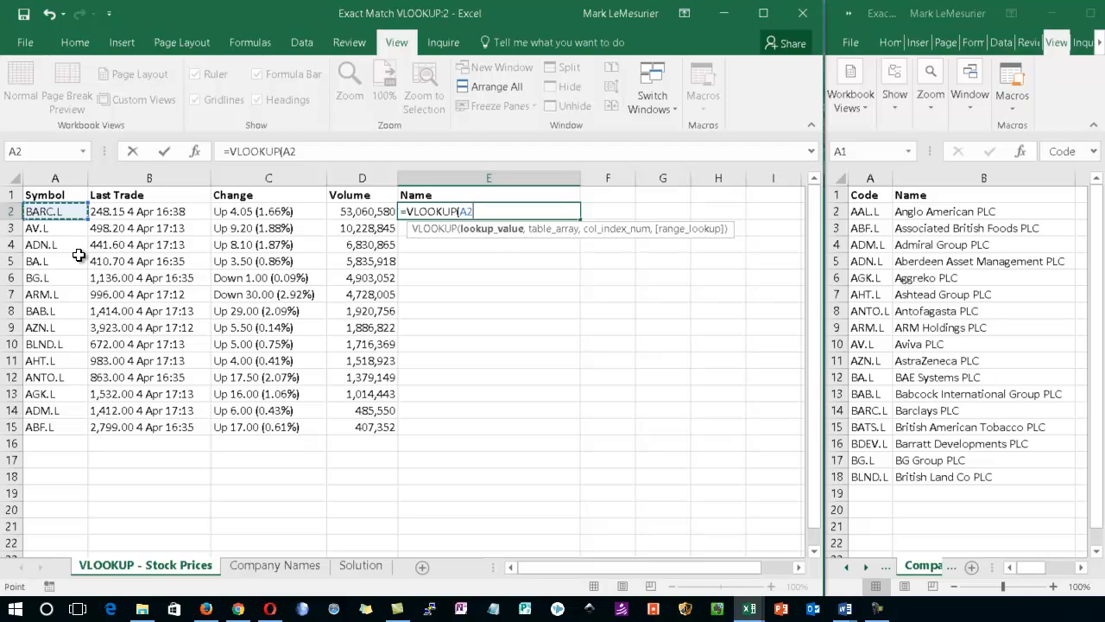
type(",")
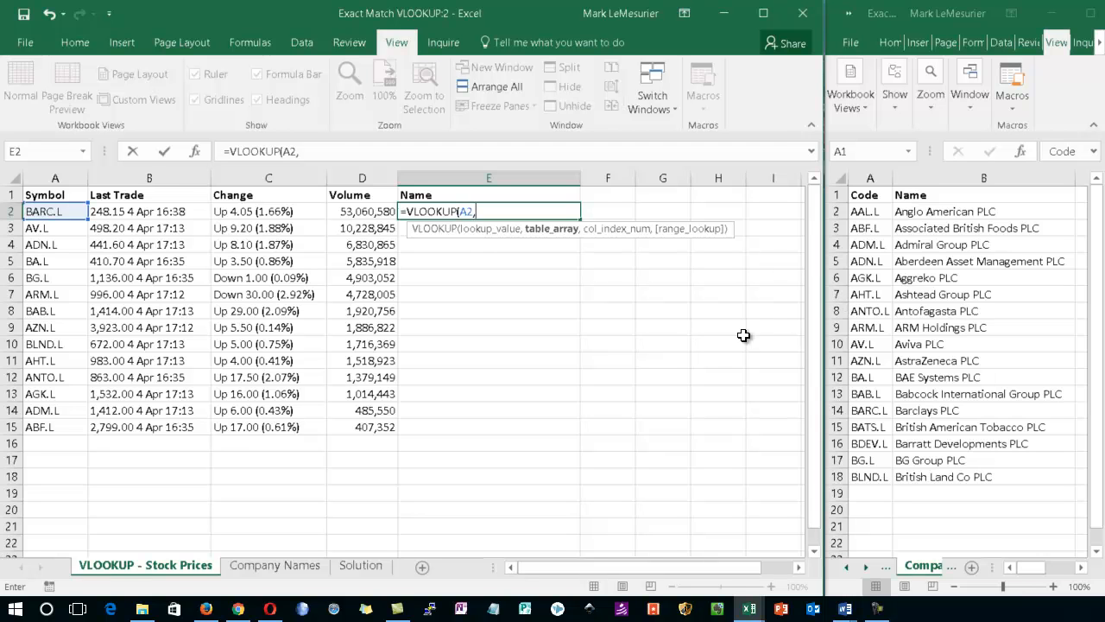
Set the formula's table array to the absolute range $A$2:$B$18 on the Company Names sheet.
left_click(863, 212)
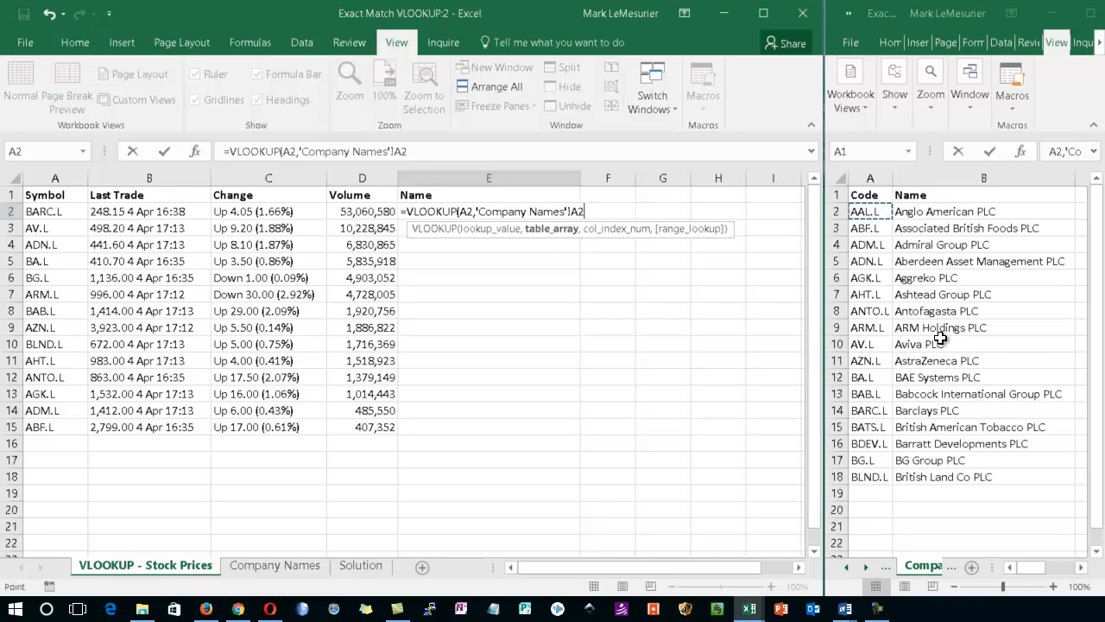
key("shift+Right")
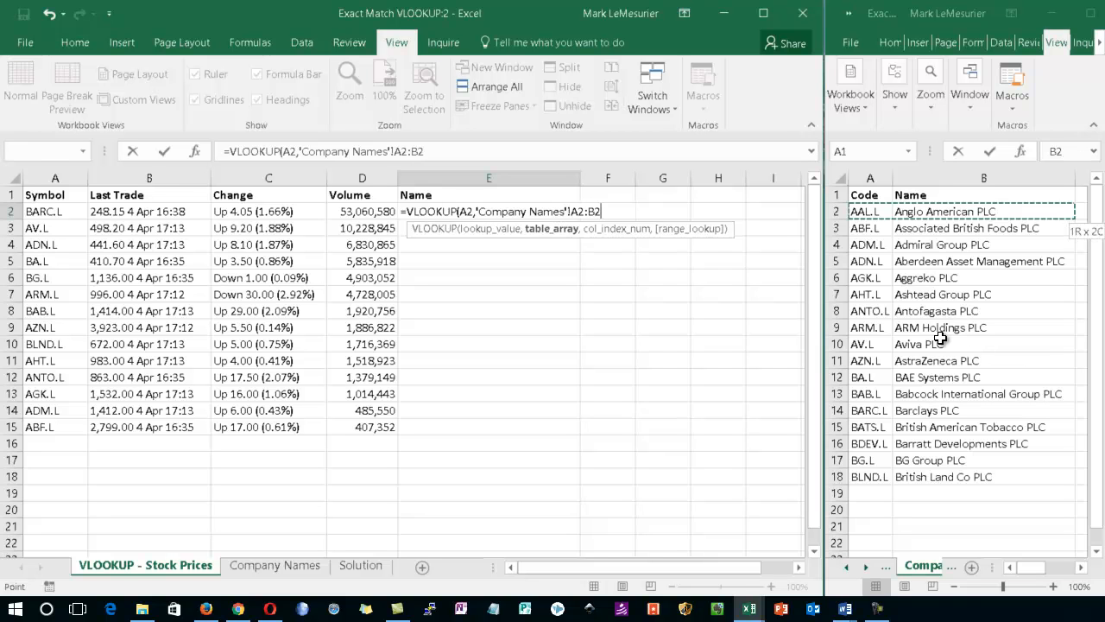
key("ctrl+shift+Down")
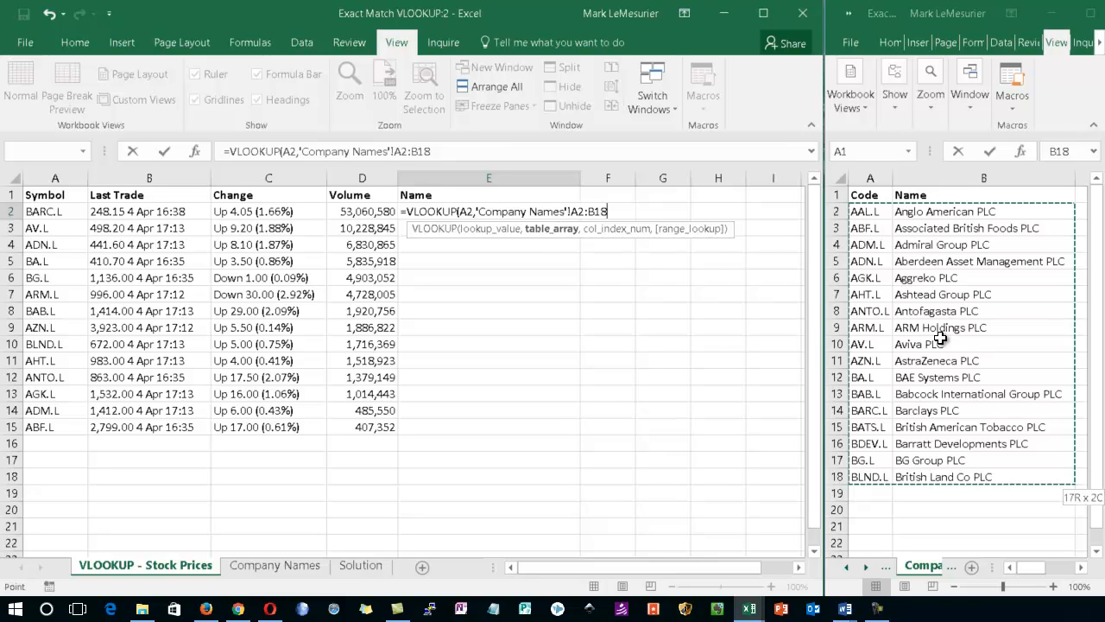
key("F4")
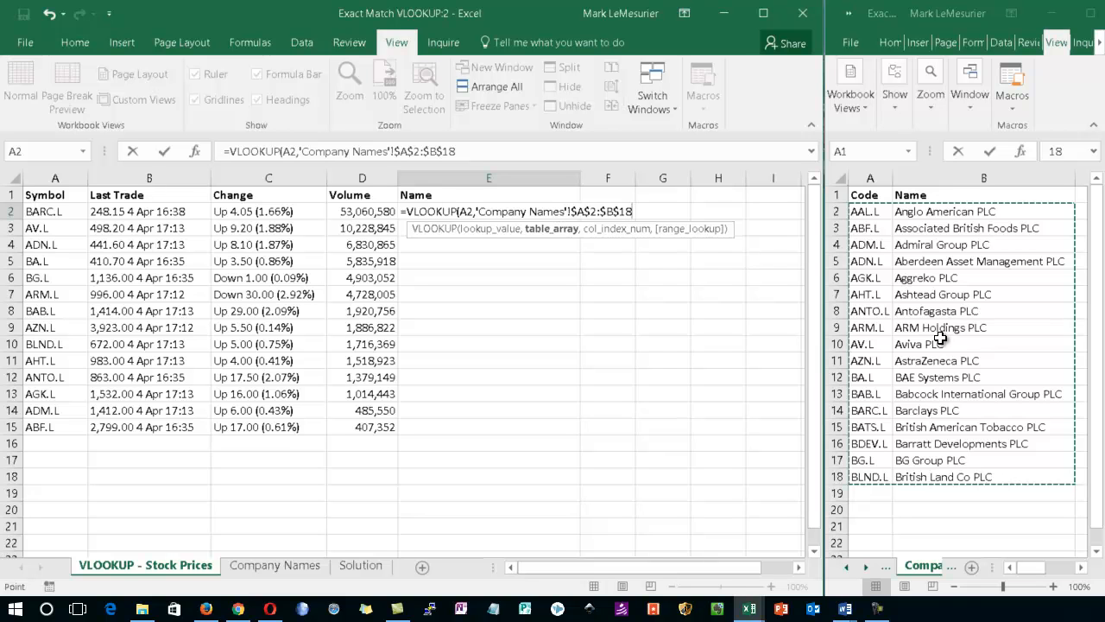
type(",")
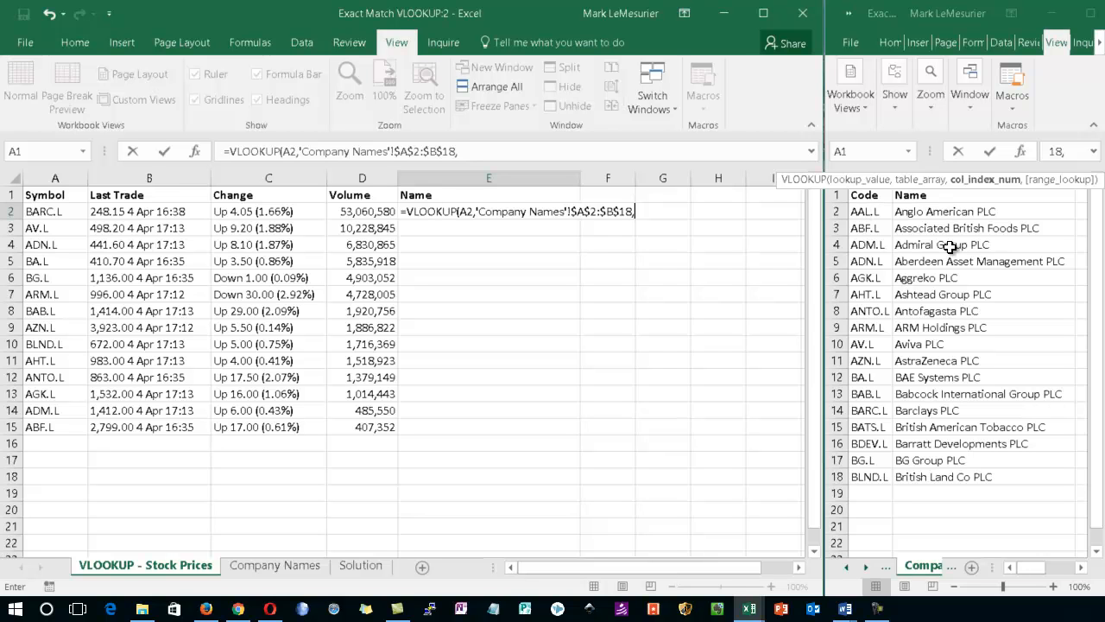
Complete the E2 VLOOKUP with column index 2 and FALSE for an exact match, and fill it down to E15.
type("2,")
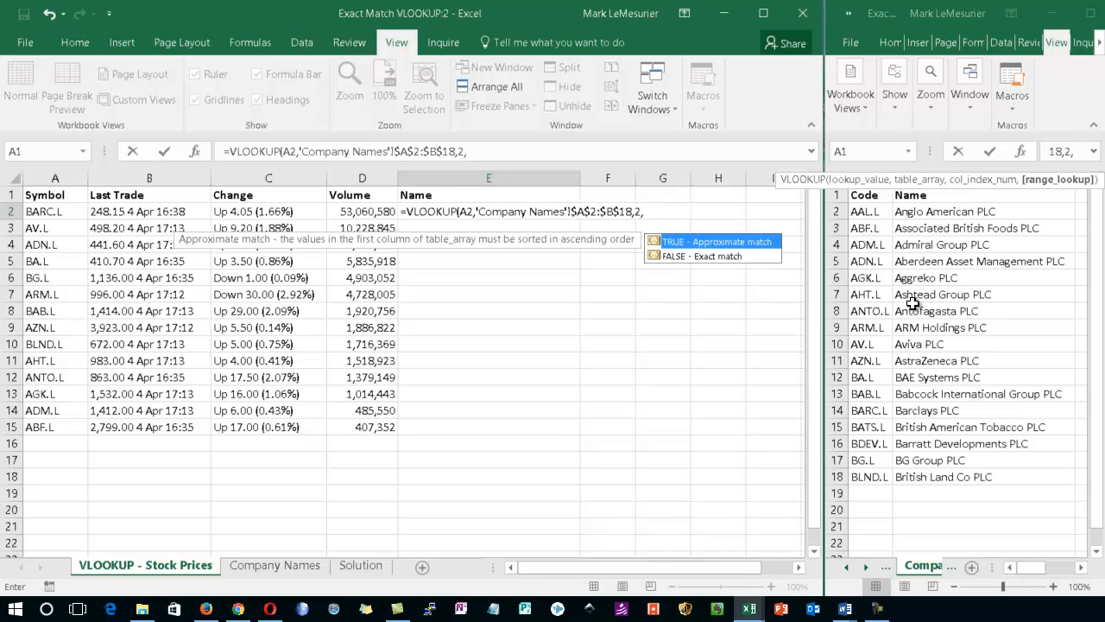
key("Down")
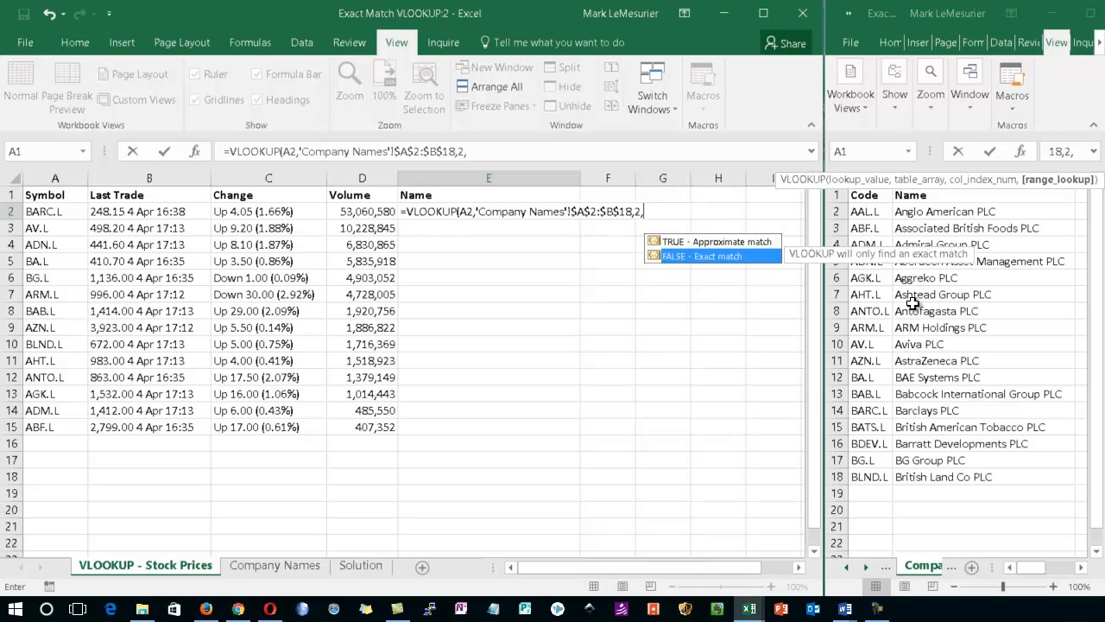
key("Tab")
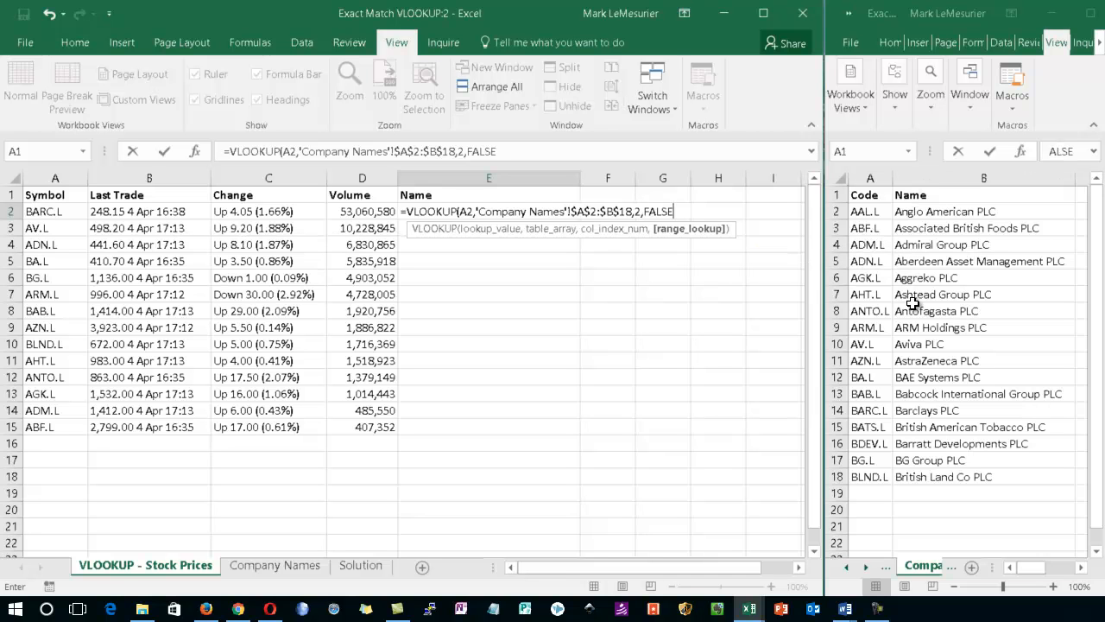
type(")")
key("Return")
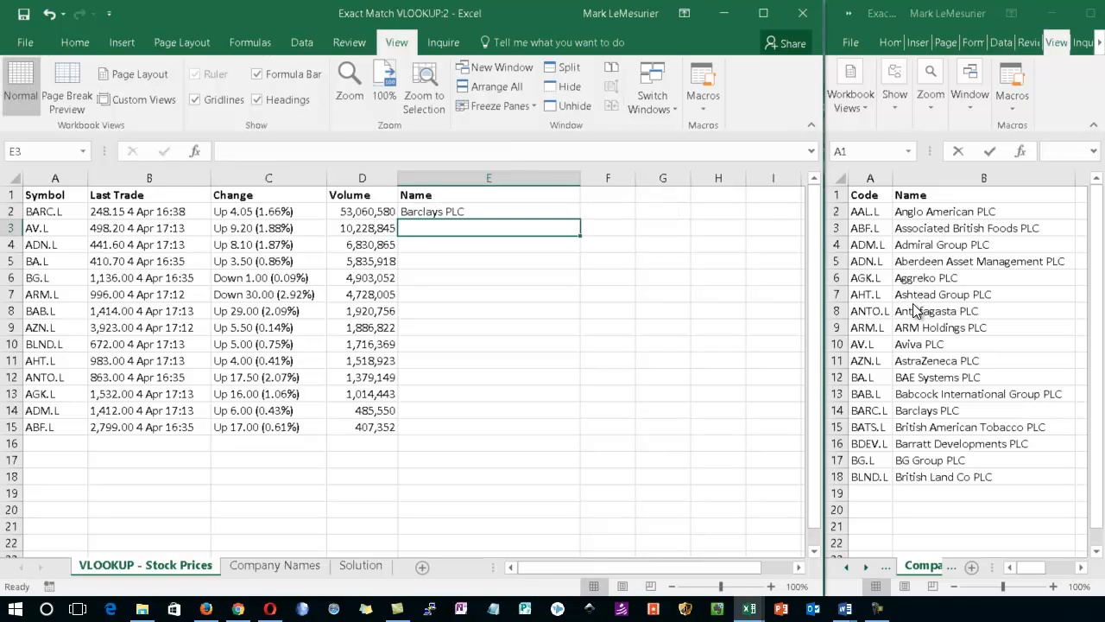
left_click(484, 210)
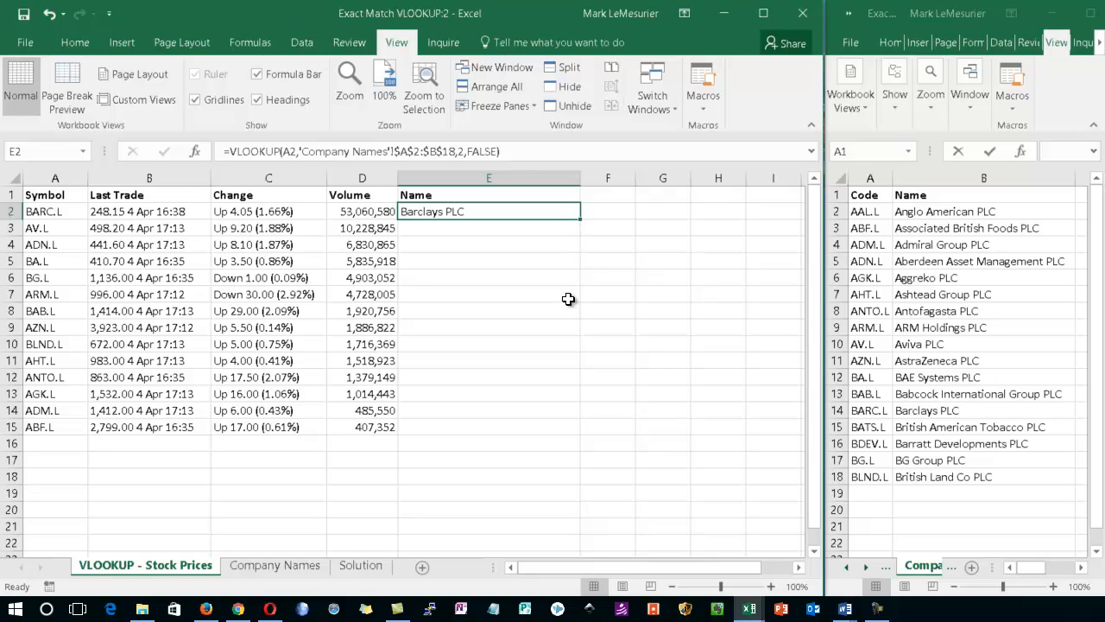
double_click(580, 220)
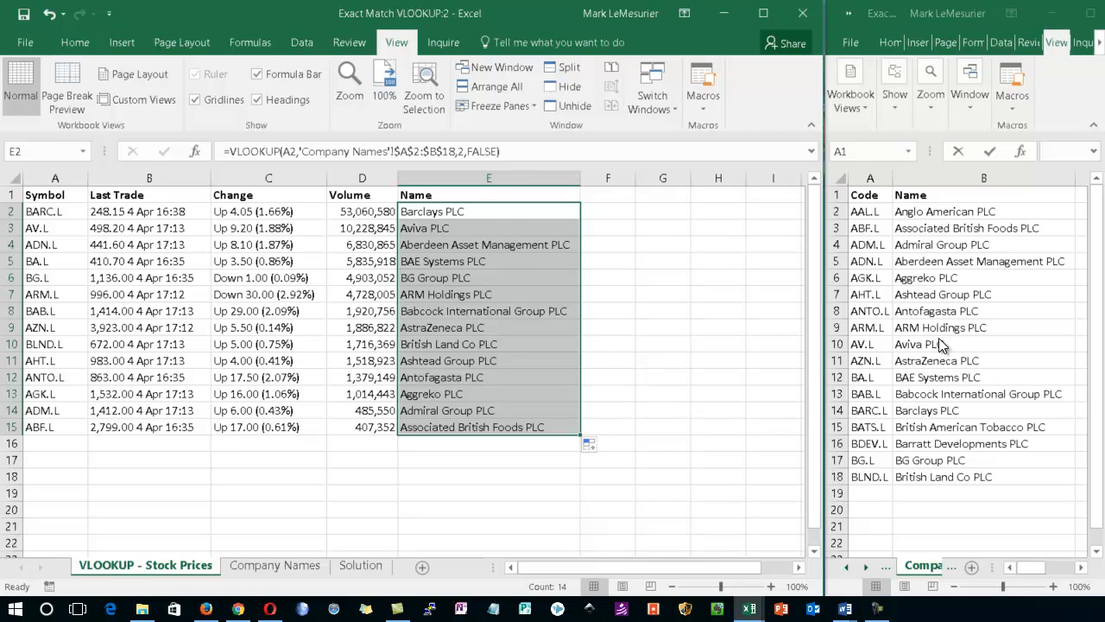
Change the BARC.L company name in cell B14 of the Company Names sheet to Barclays International PLC.
left_click(928, 410)
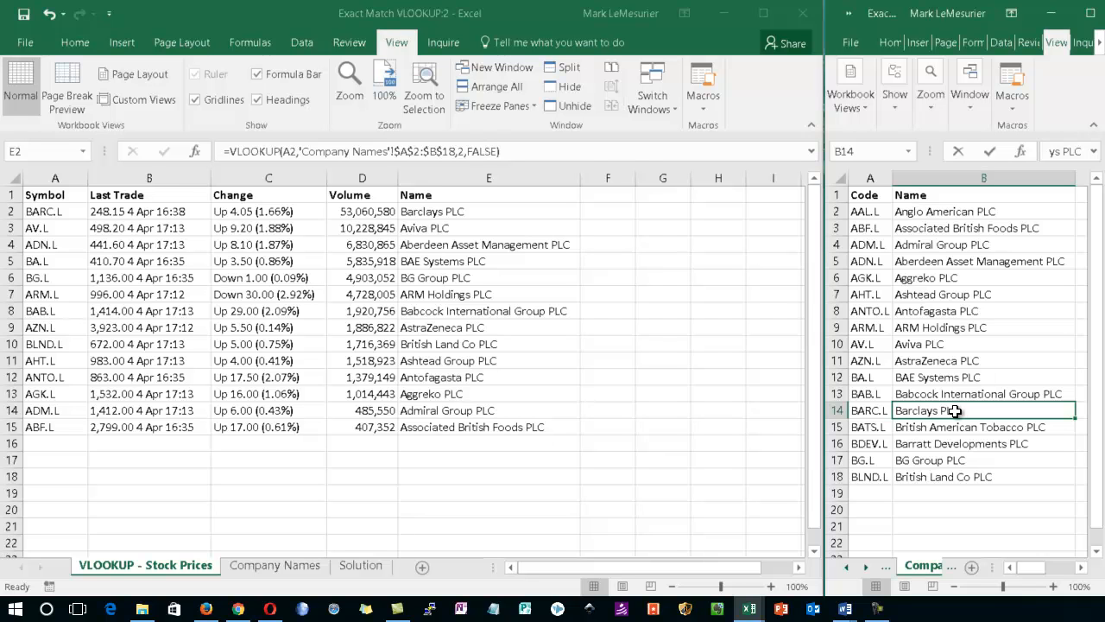
type("Barcla")
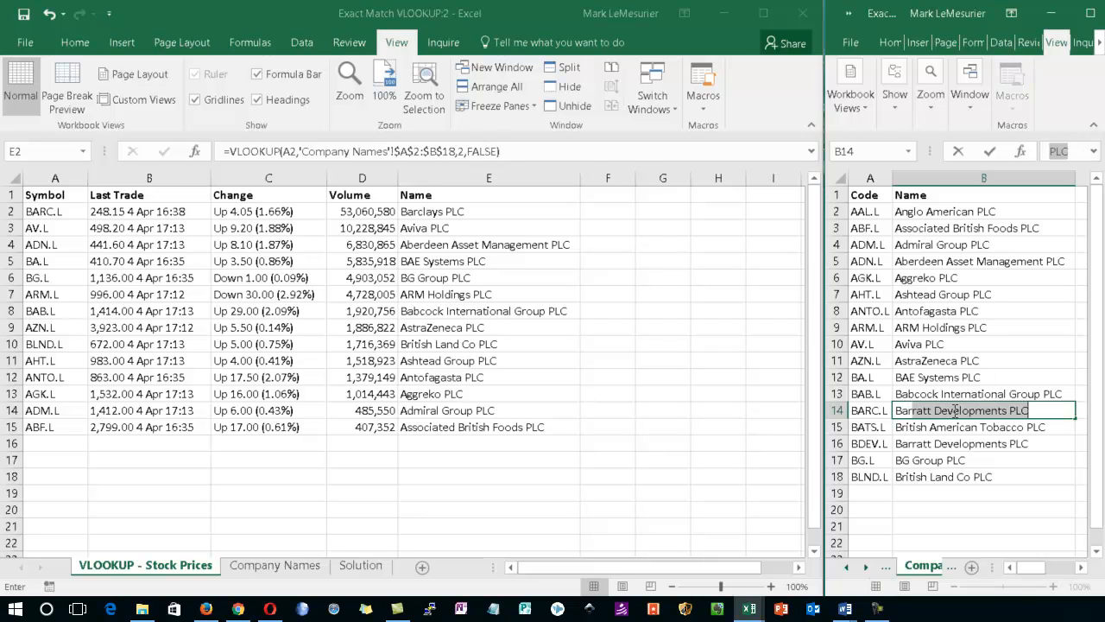
type("ys")
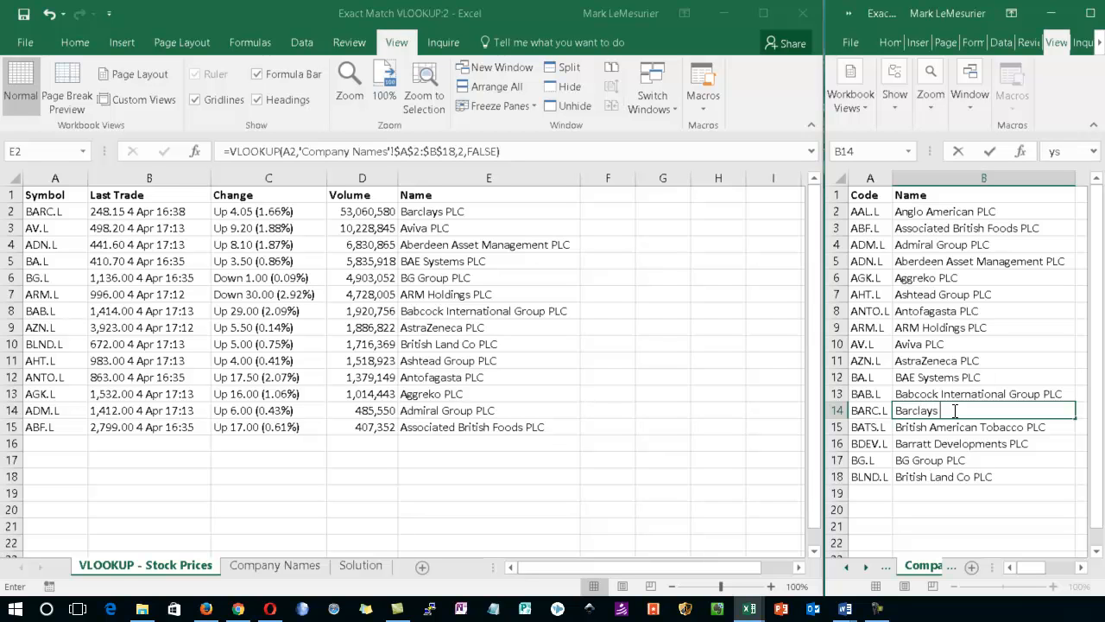
type(" International PLC")
key("Return")
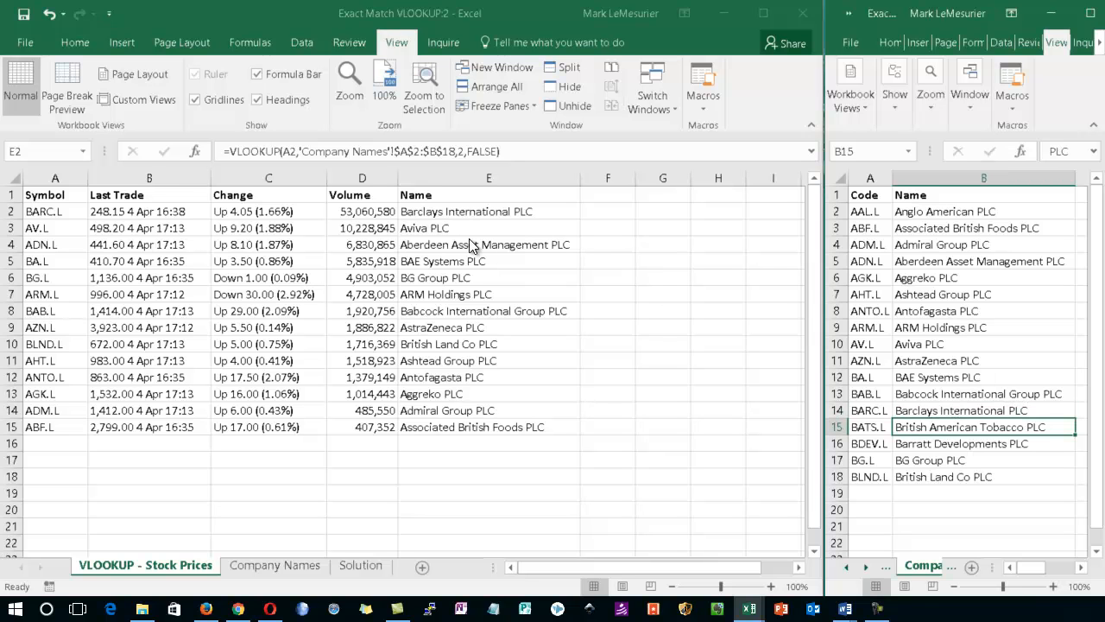